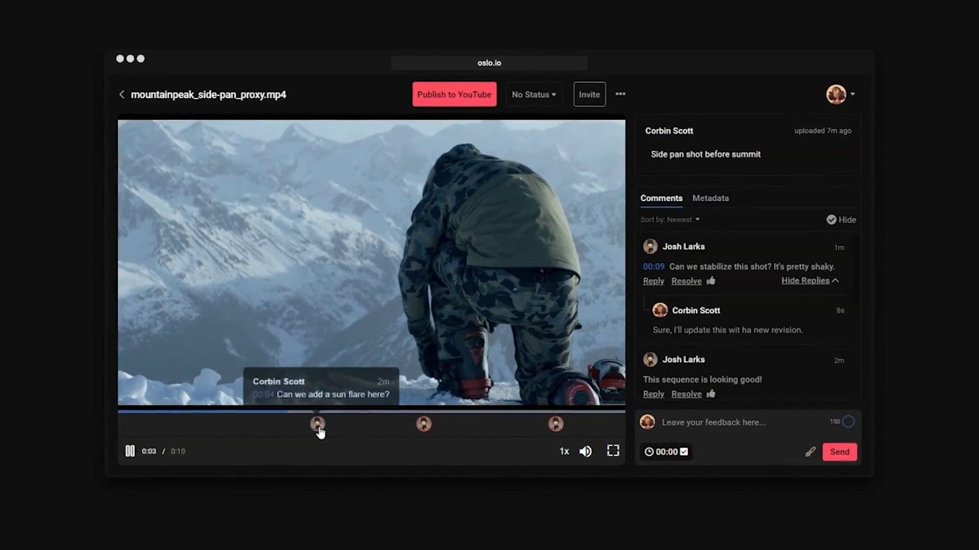
# - Review the comments pinned along the timelines of mountainpeak_side-pan_proxy.mp4 and the forest clip
pyautogui.click(320, 423)
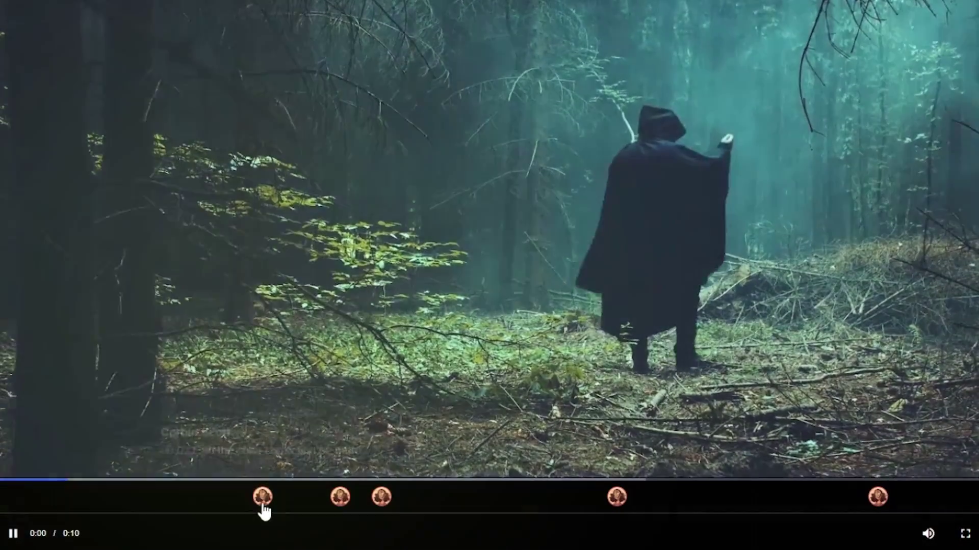
pyautogui.moveTo(339, 504)
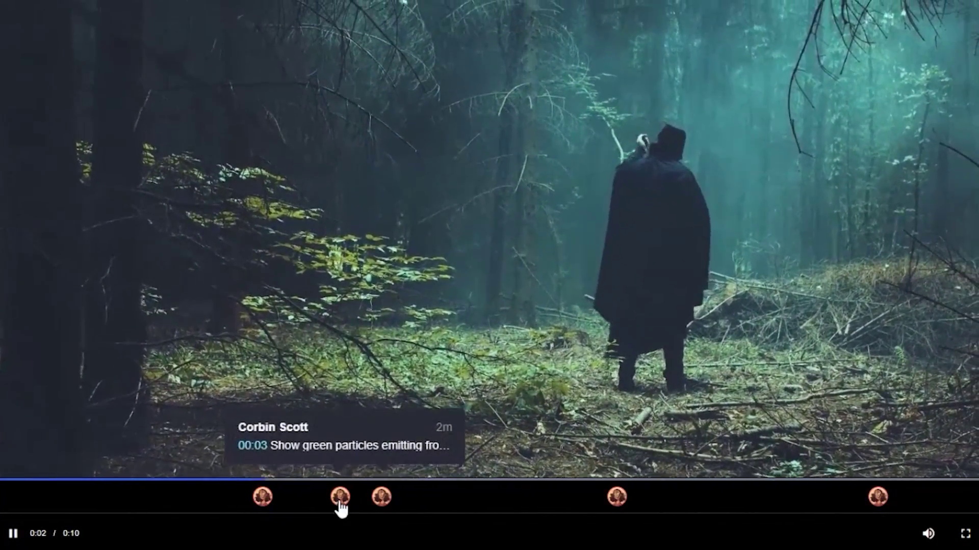
pyautogui.moveTo(383, 506)
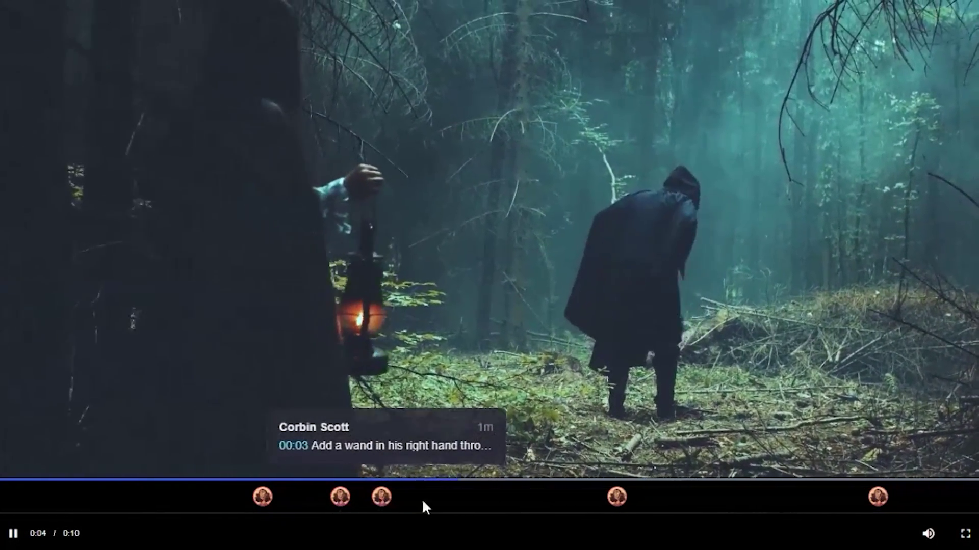
pyautogui.moveTo(616, 503)
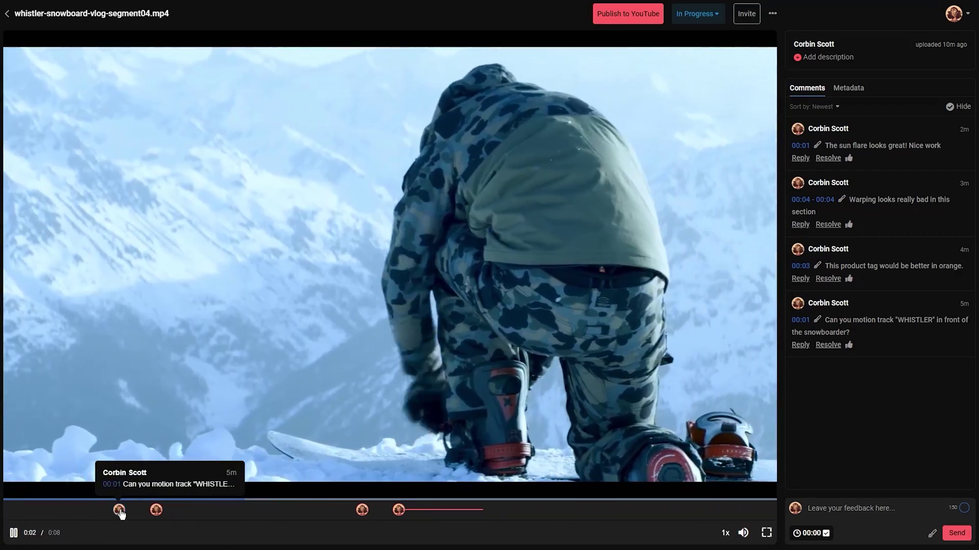
# - Review the annotated comments at 00:01, 00:03 and 00:04 in whistler-snowboard-vlog-segment04.mp4 and resume playback
pyautogui.click(120, 510)
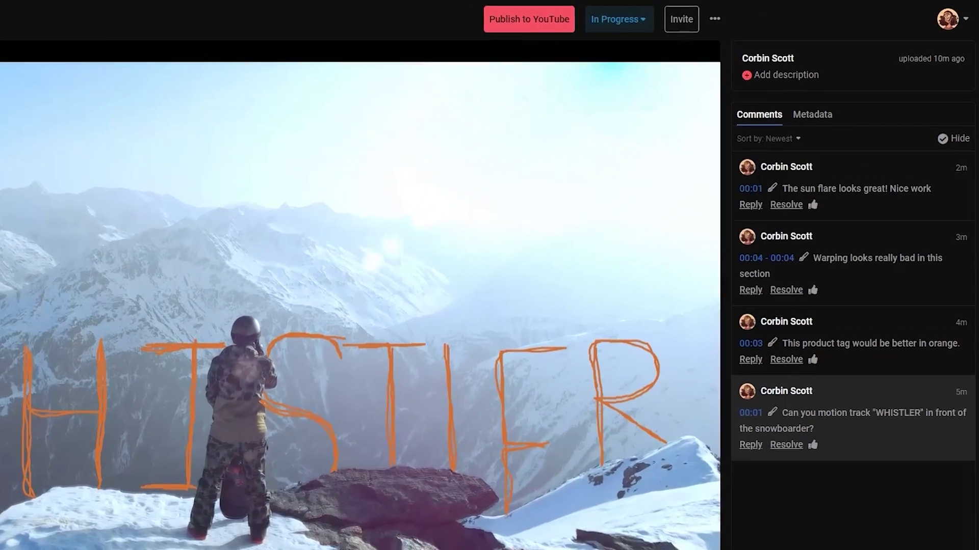
pyautogui.click(156, 510)
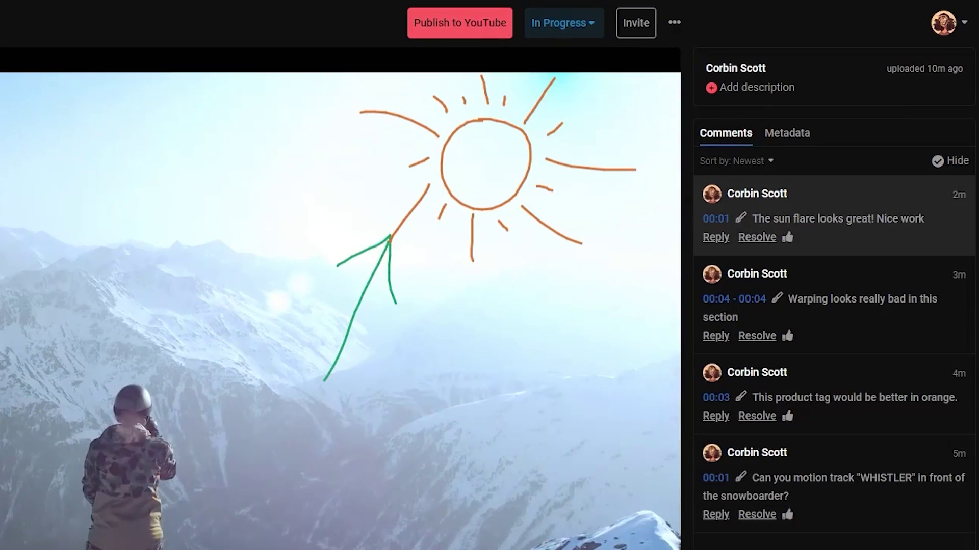
pyautogui.press('space')
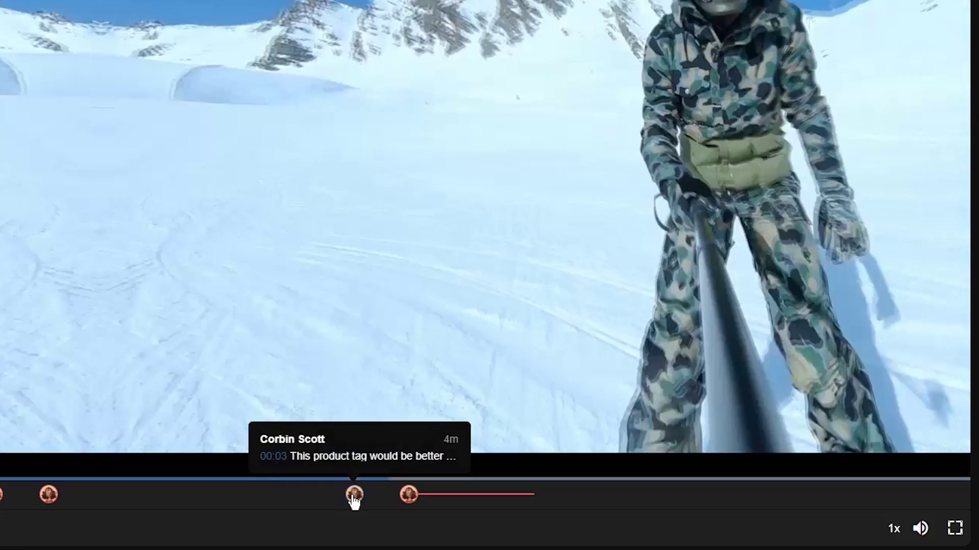
pyautogui.click(354, 496)
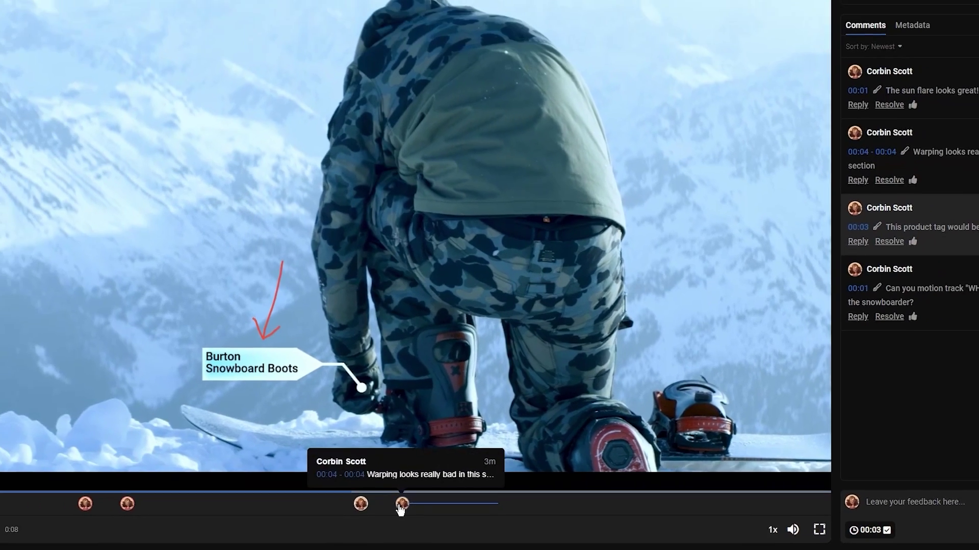
pyautogui.click(409, 494)
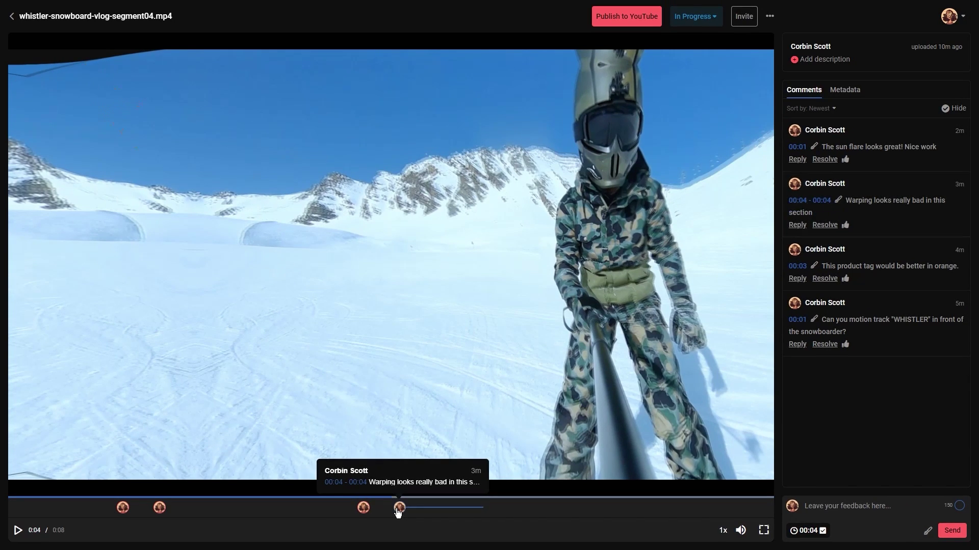
pyautogui.click(19, 531)
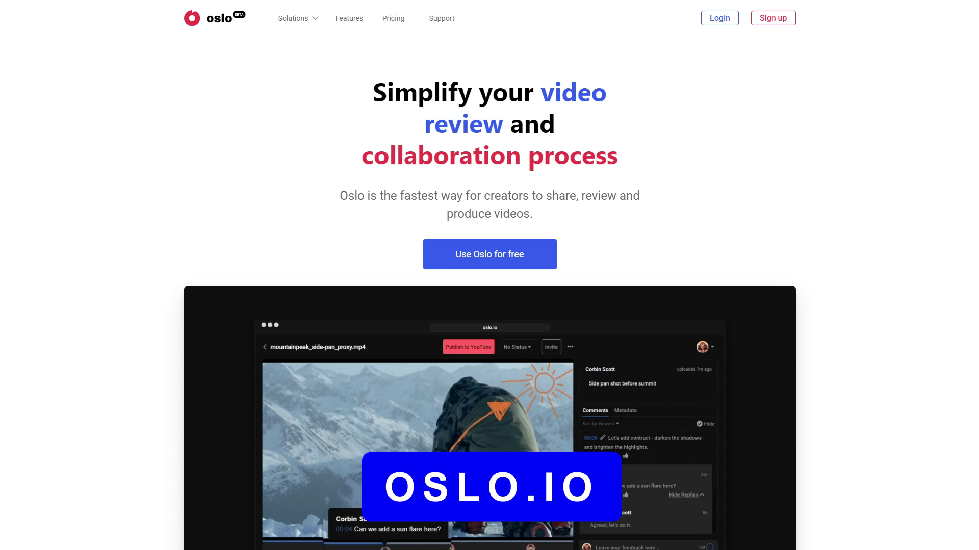
# - Start using Oslo for free from the Oslo homepage
pyautogui.click(490, 254)
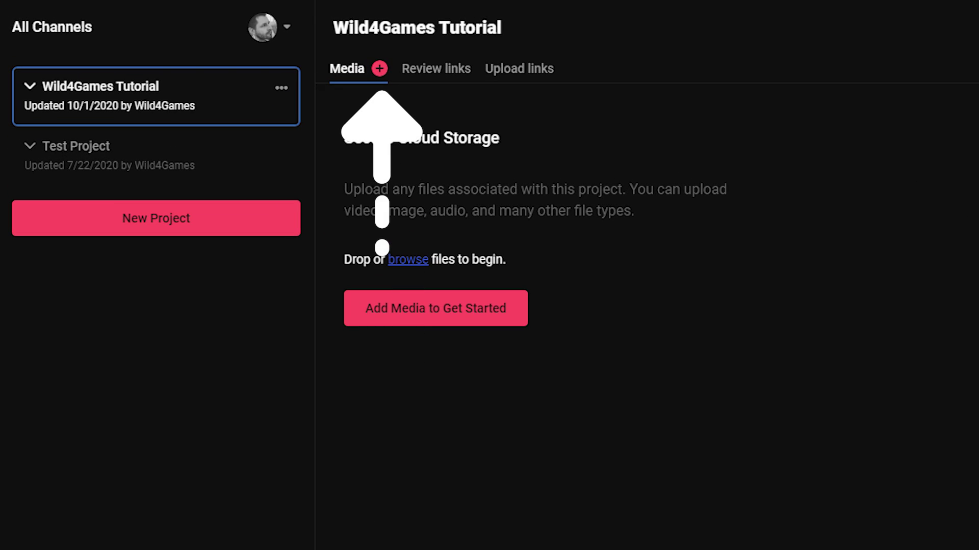
pyautogui.moveTo(573, 344); pyautogui.dragTo(574, 345)
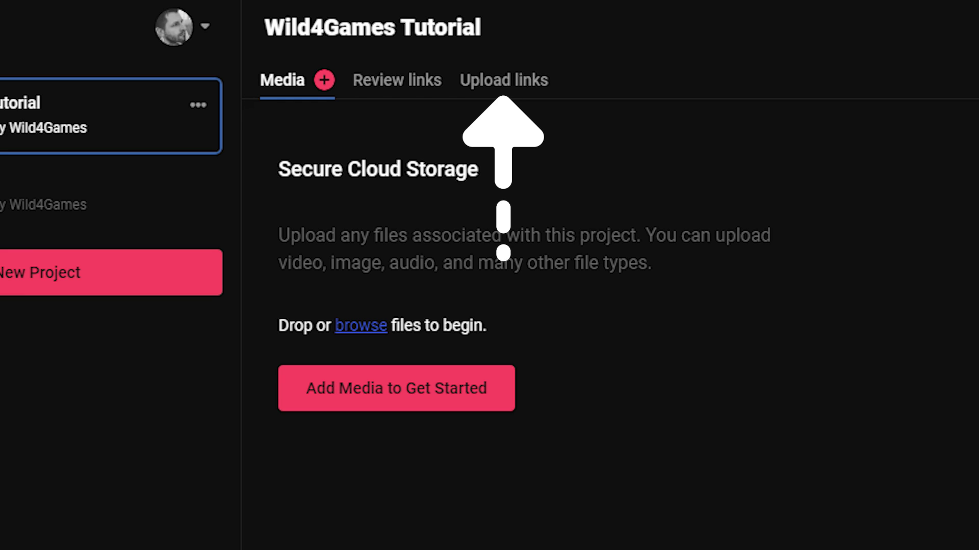
# - Start creating an upload link for the Wild4Games Tutorial project and open the project member invitation
pyautogui.click(504, 80)
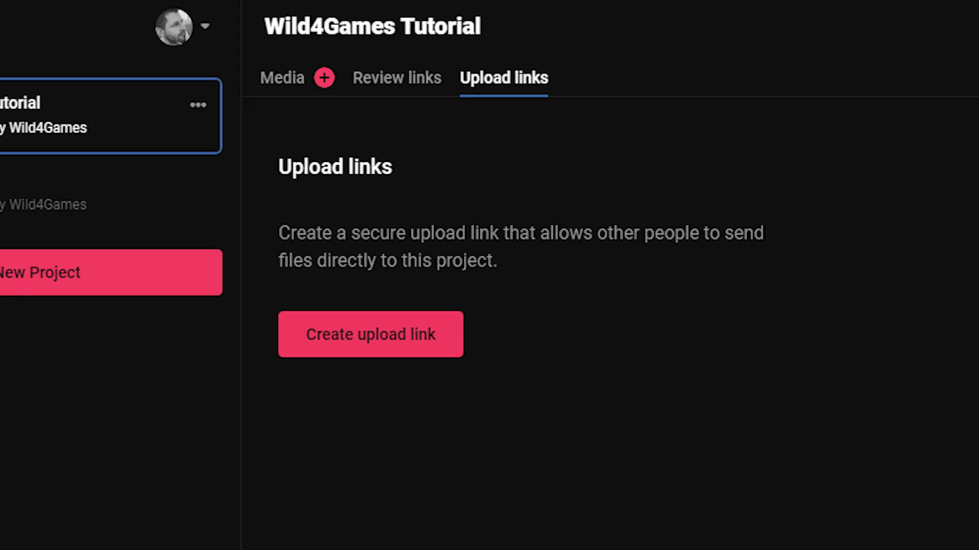
pyautogui.click(367, 333)
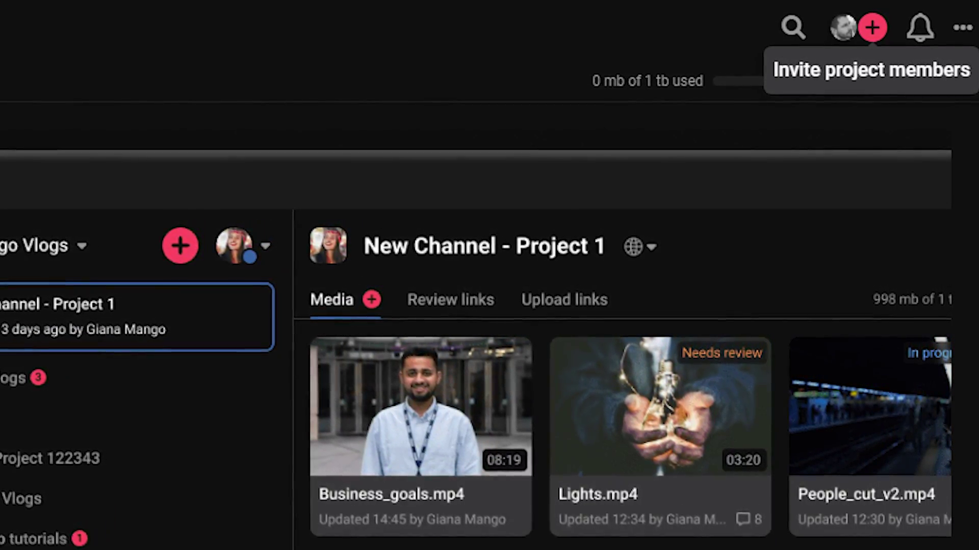
pyautogui.click(873, 27)
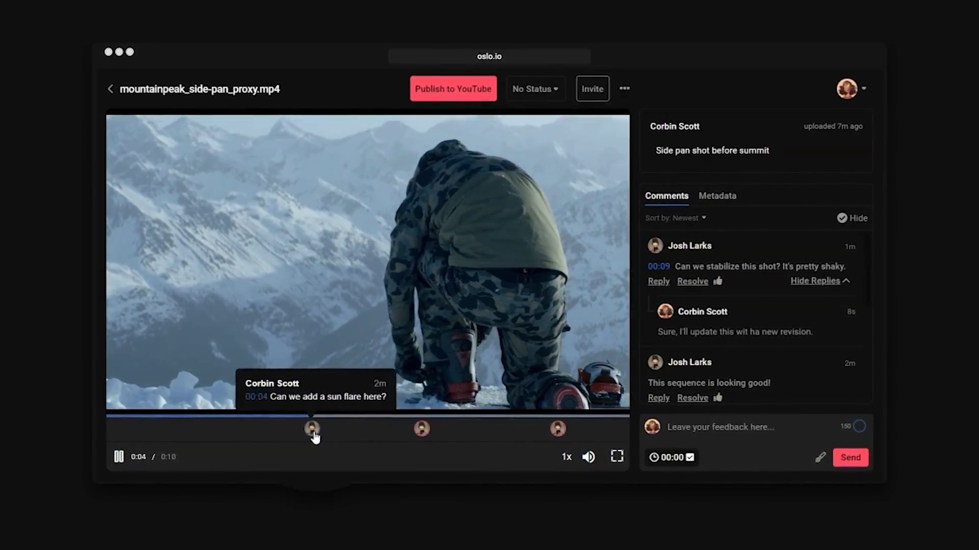
# - View the 00:04 sun flare comment in mountainpeak_side-pan_proxy.mp4 with its drawing and reply
pyautogui.click(316, 429)
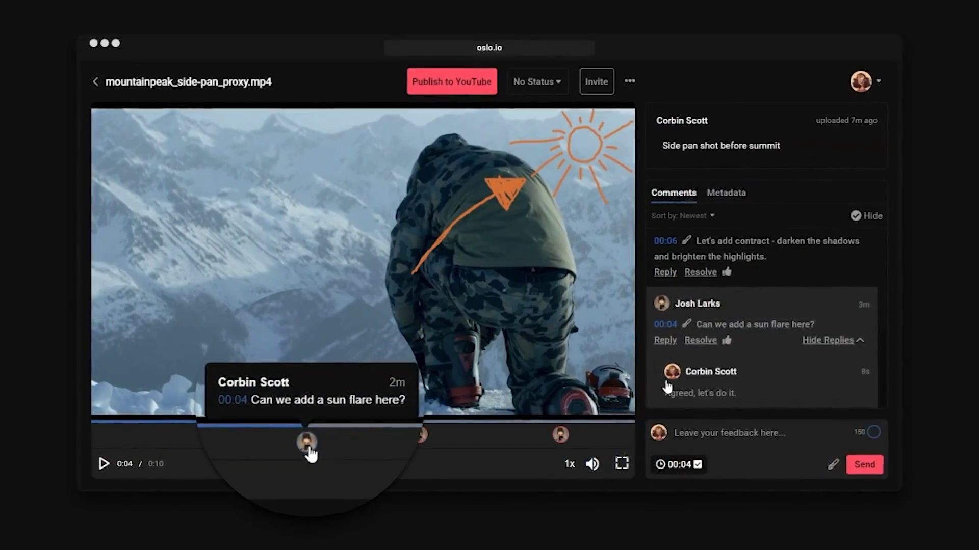
pyautogui.click(713, 344)
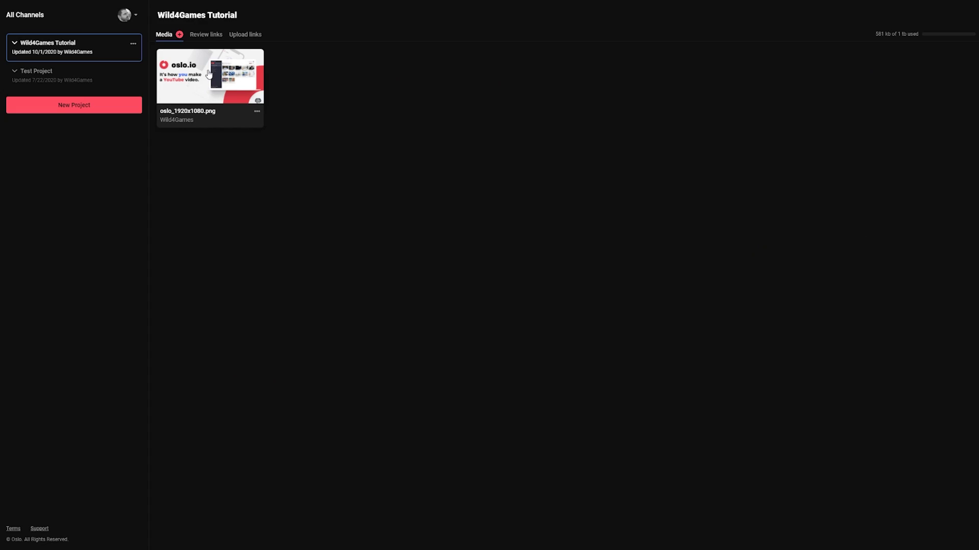
# - Open oslo_1920x1080.png to invite reviewers, and share the same file from the project's media list
pyautogui.click(208, 73)
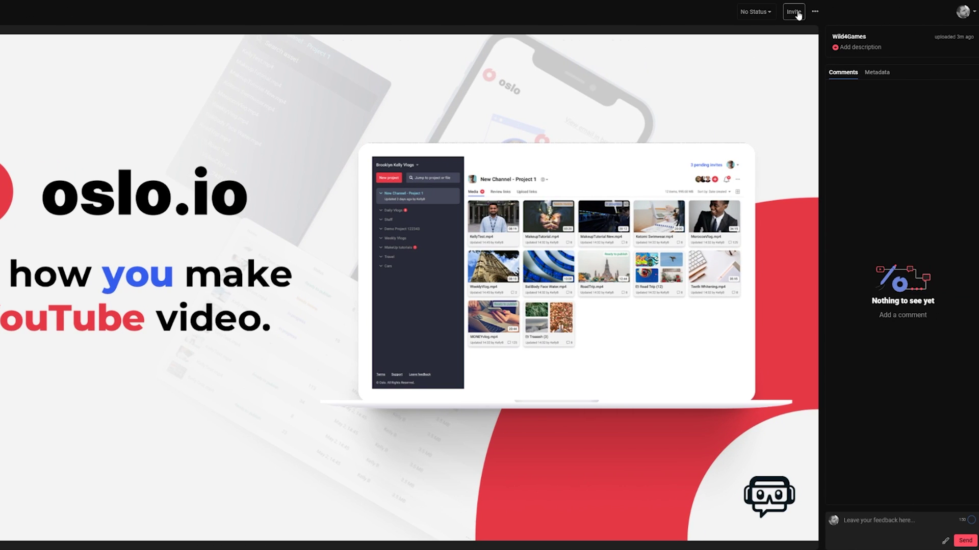
pyautogui.click(793, 12)
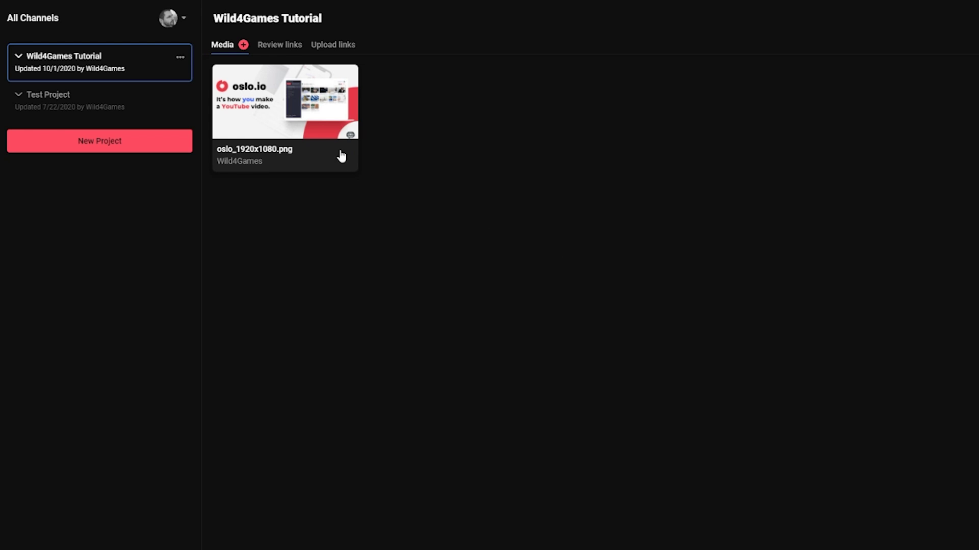
pyautogui.rightClick(297, 112)
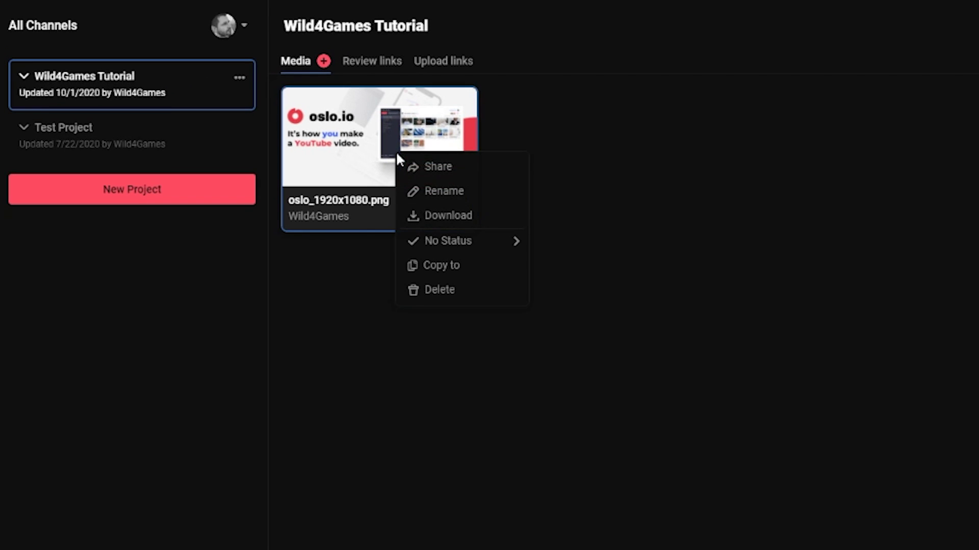
pyautogui.click(481, 178)
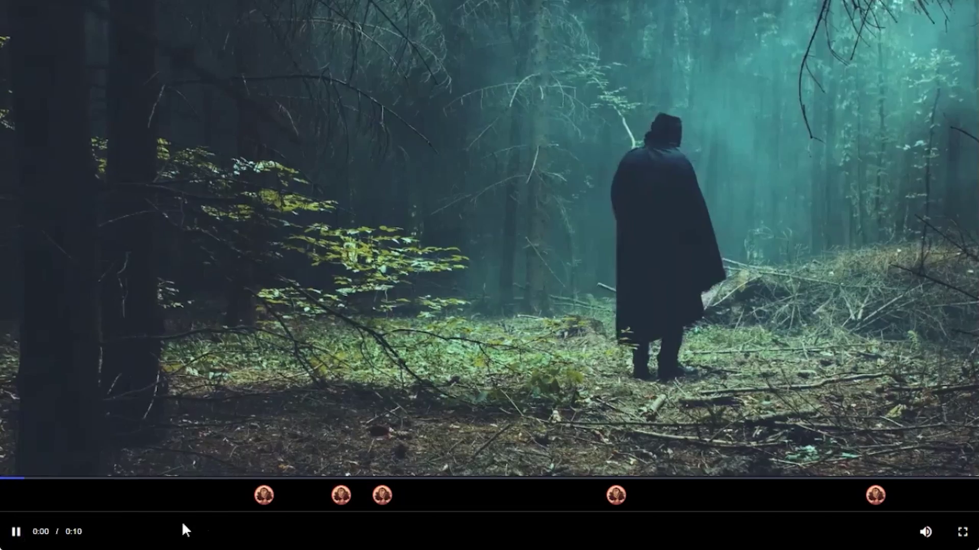
# - Read the reviewer comments attached to the forest clip's timeline during playback
pyautogui.moveTo(262, 505)
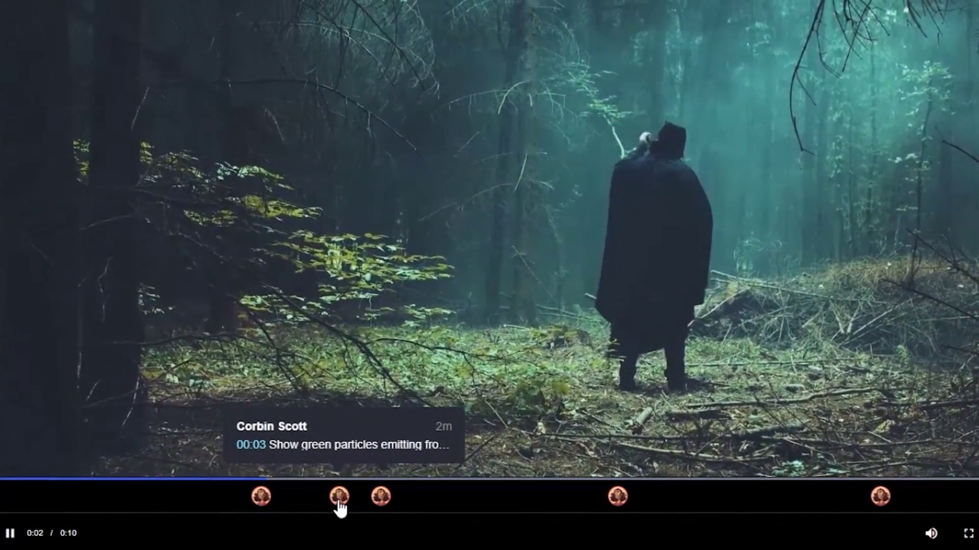
pyautogui.moveTo(384, 507)
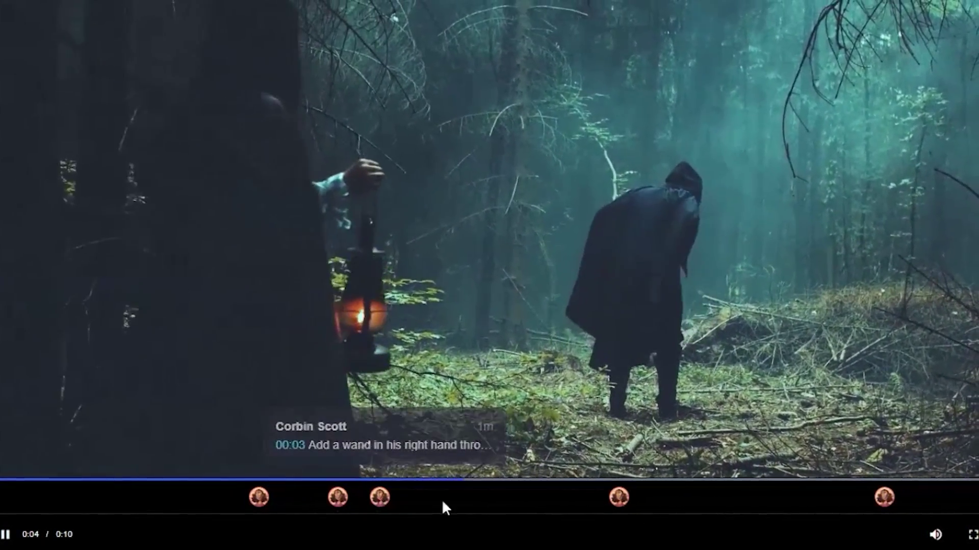
pyautogui.moveTo(618, 507)
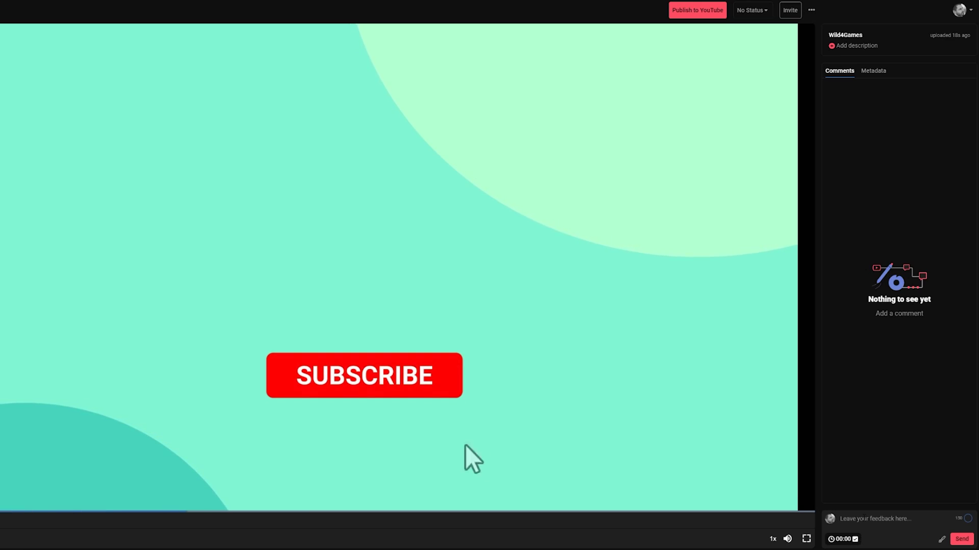
# - Post the comment "Can we have the sub button bigger?" at 00:04 of the subscribe-button video
pyautogui.click(868, 520)
pyautogui.write('Can we have the sub button bigger?')
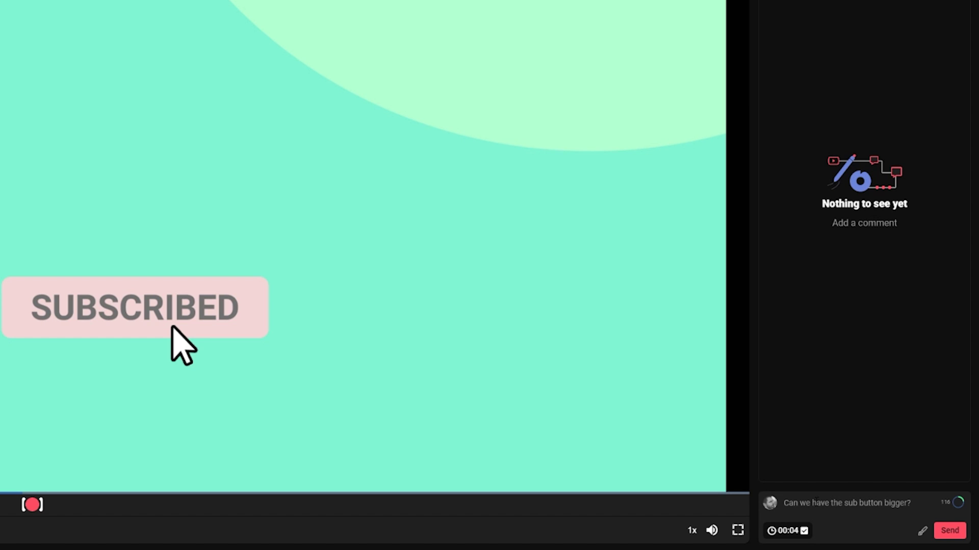
pyautogui.click(951, 531)
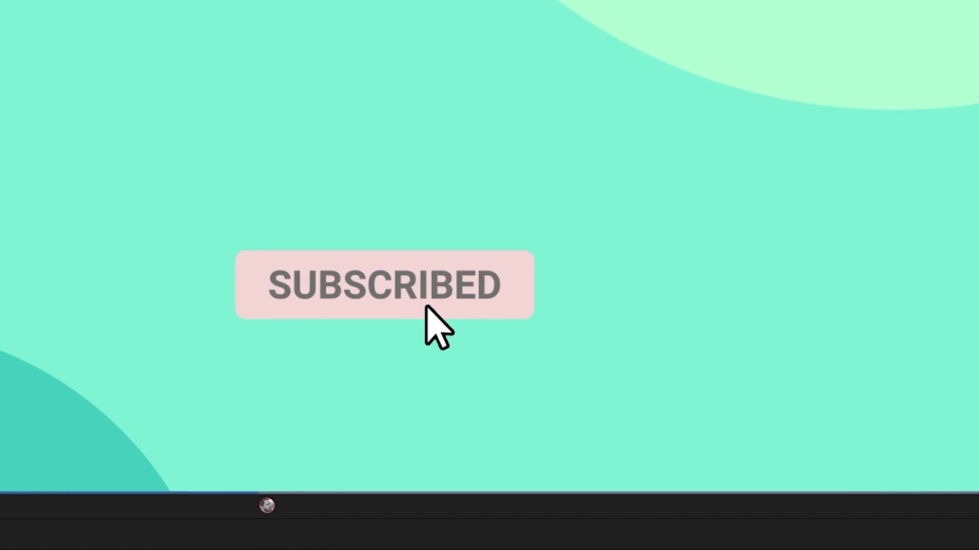
pyautogui.moveTo(353, 506)
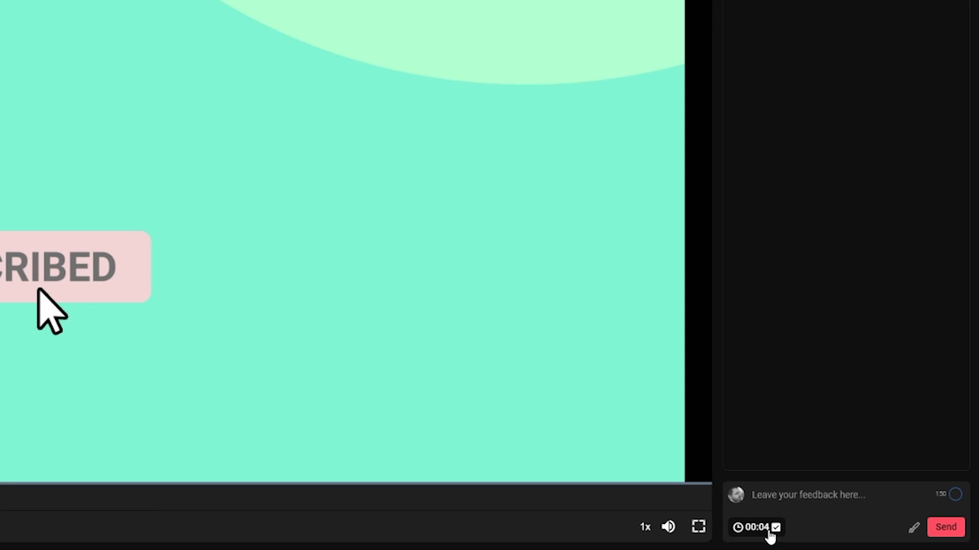
# - Toggle the comment's 00:04 timestamp off and on, and draw a freehand annotation on the video frame
pyautogui.click(776, 528)
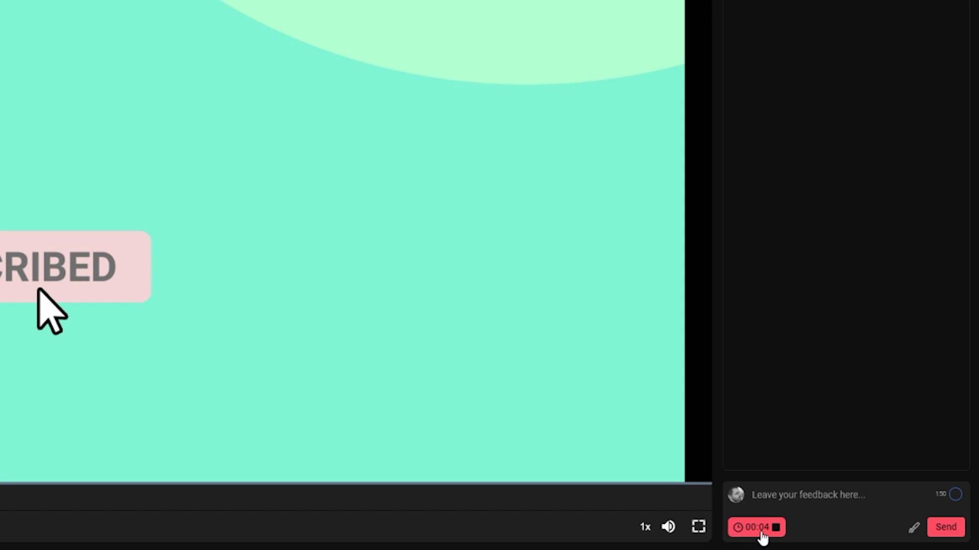
pyautogui.click(763, 532)
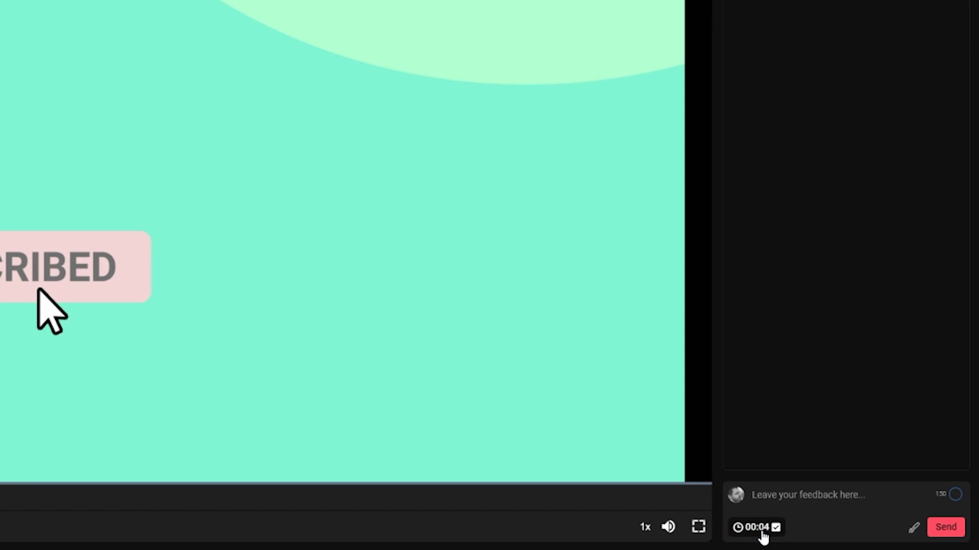
pyautogui.click(913, 528)
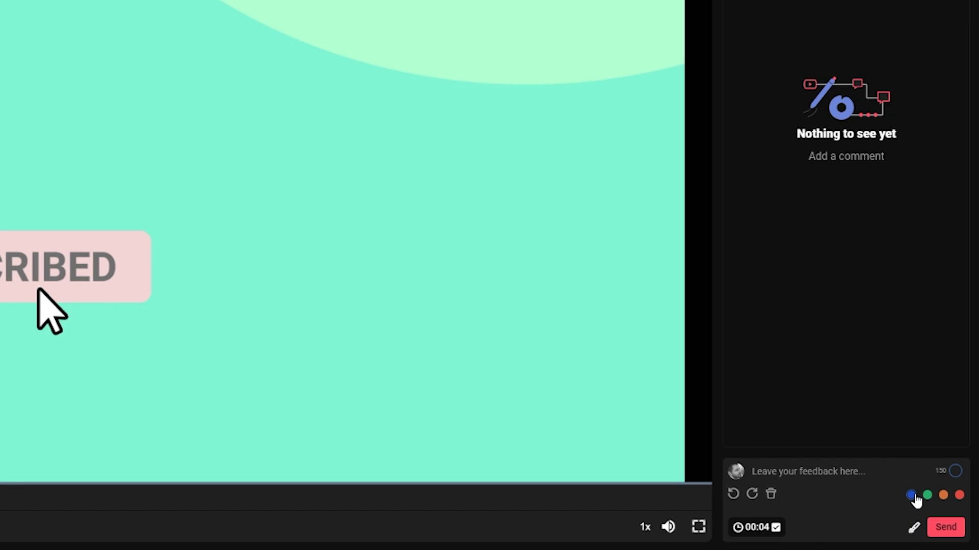
pyautogui.moveTo(565, 333)
pyautogui.mouseDown()
pyautogui.moveTo(415, 331)
pyautogui.moveTo(593, 451)
pyautogui.moveTo(356, 422)
pyautogui.moveTo(637, 337)
pyautogui.mouseUp()
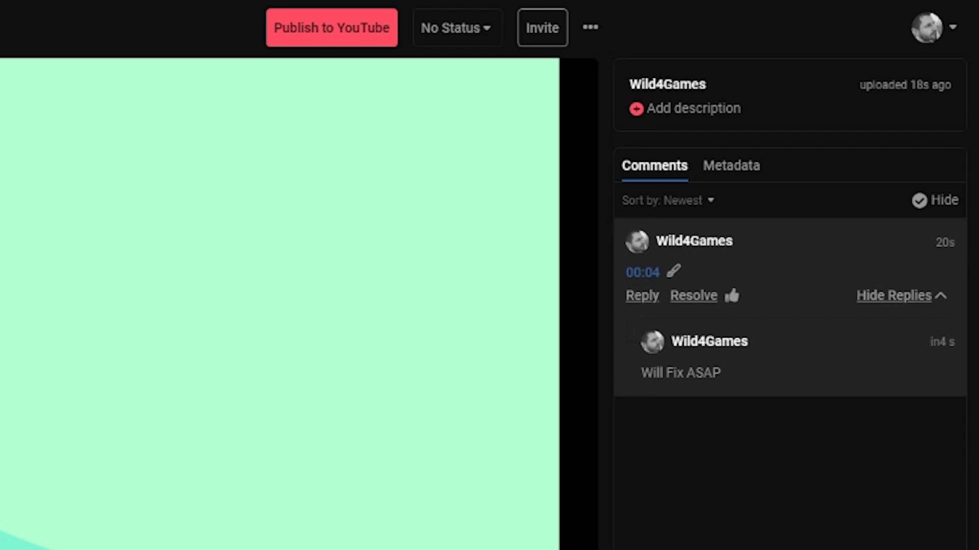
# - Open the review status choices for the video
pyautogui.click(457, 27)
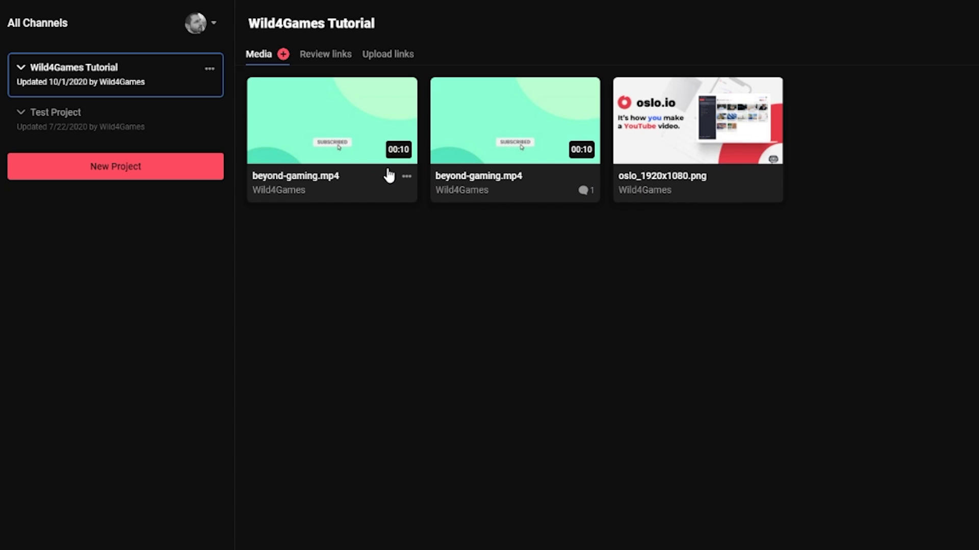
# - Stack the first beyond-gaming.mp4 onto the second as a version, and reorder the versions in the stack's version manager
pyautogui.moveTo(389, 175); pyautogui.dragTo(500, 140)
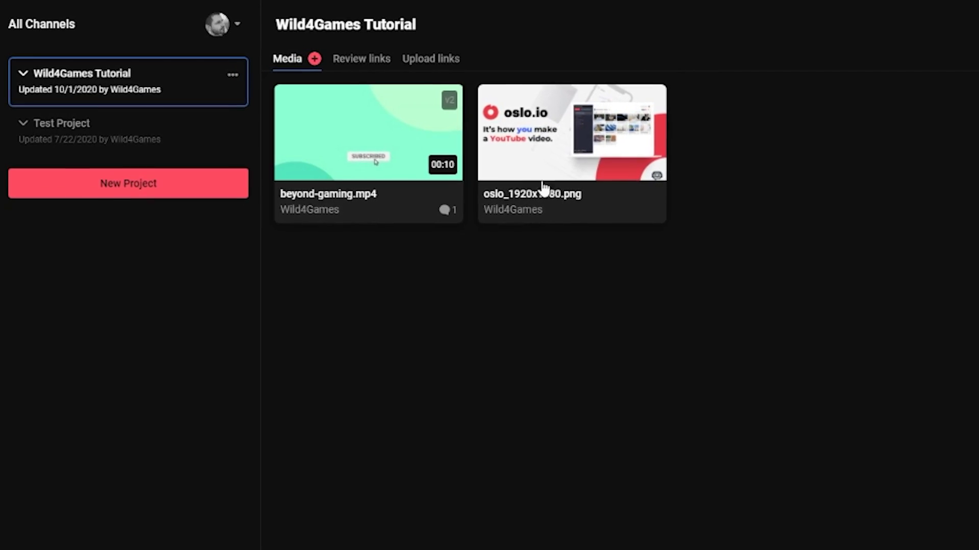
pyautogui.click(457, 120)
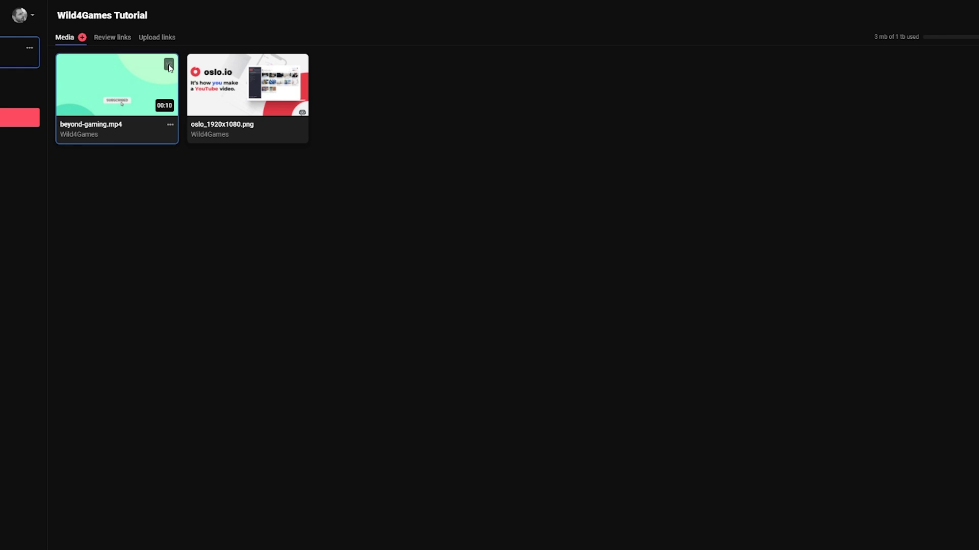
pyautogui.click(168, 64)
pyautogui.moveTo(605, 310); pyautogui.dragTo(521, 346)
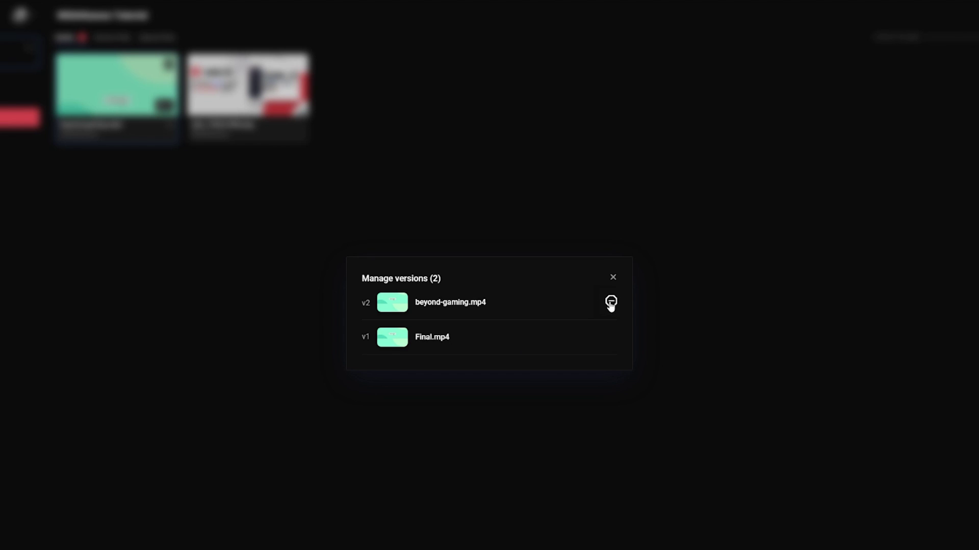
# - Close the version manager and choose to publish Final.mp4 to YouTube
pyautogui.press('Escape')
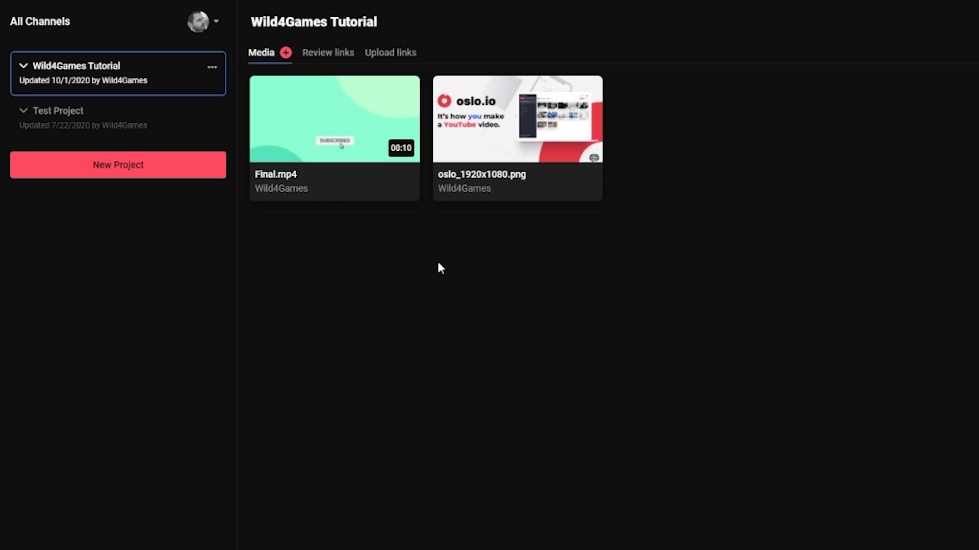
pyautogui.click(410, 175)
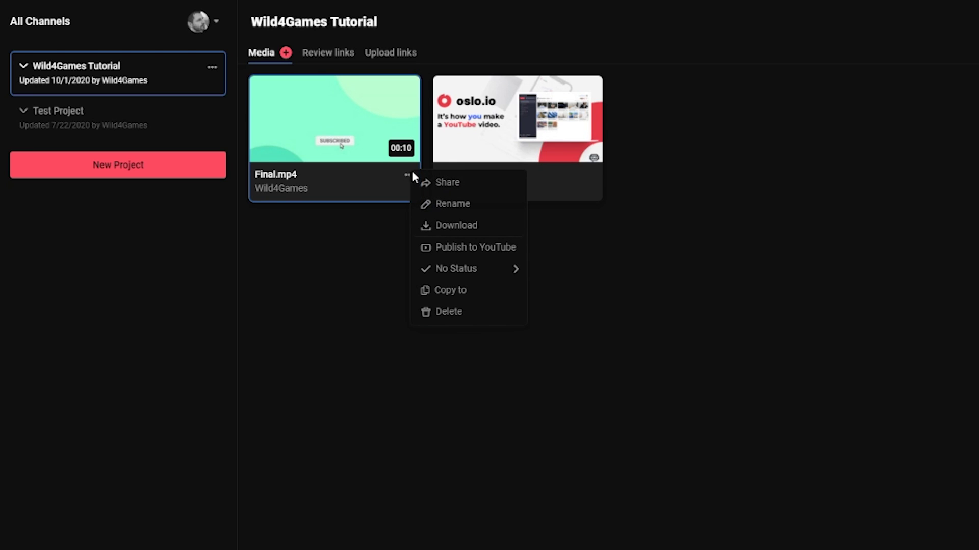
pyautogui.click(497, 248)
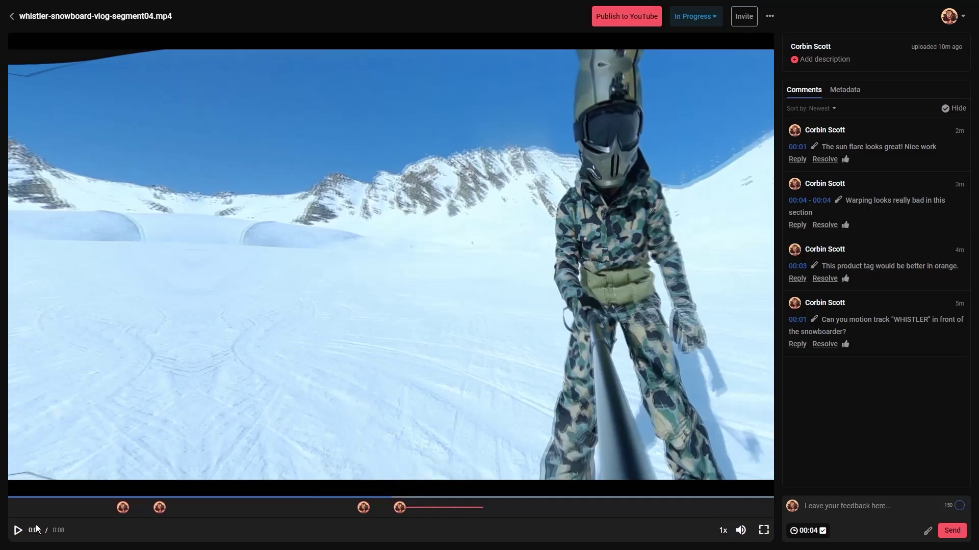
# - Play whistler-snowboard-vlog-segment04.mp4, pause it at 0:07, and turn on the drawing tool for a comment at 00:07
pyautogui.click(22, 531)
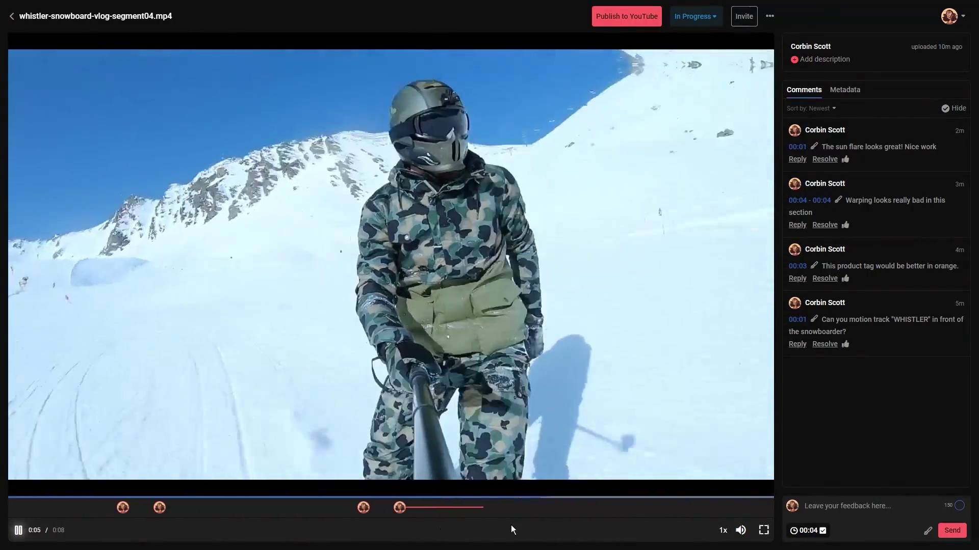
pyautogui.click(25, 529)
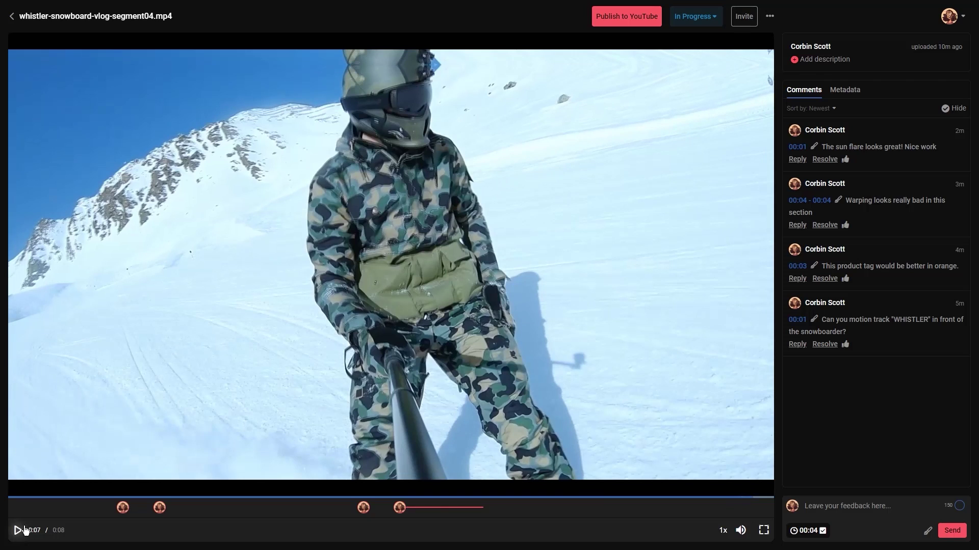
pyautogui.click(926, 530)
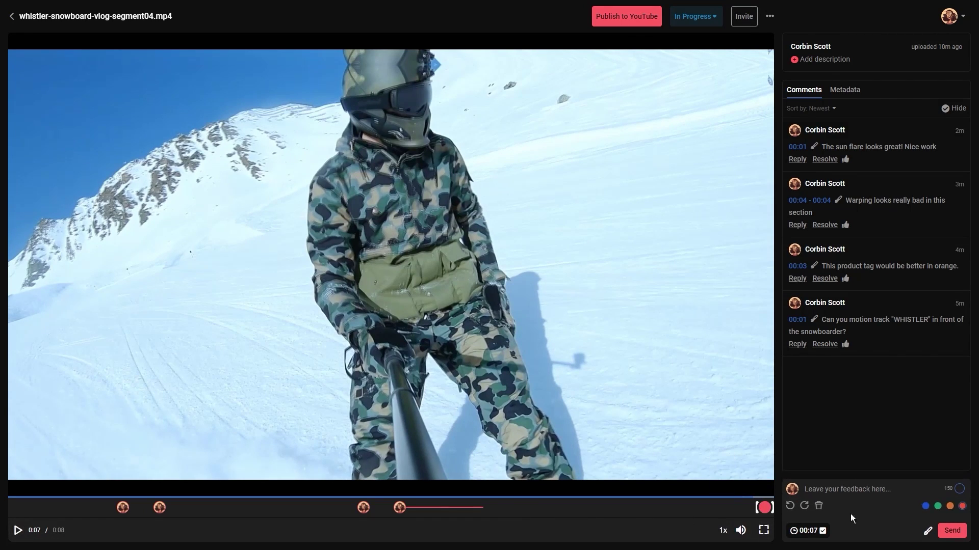